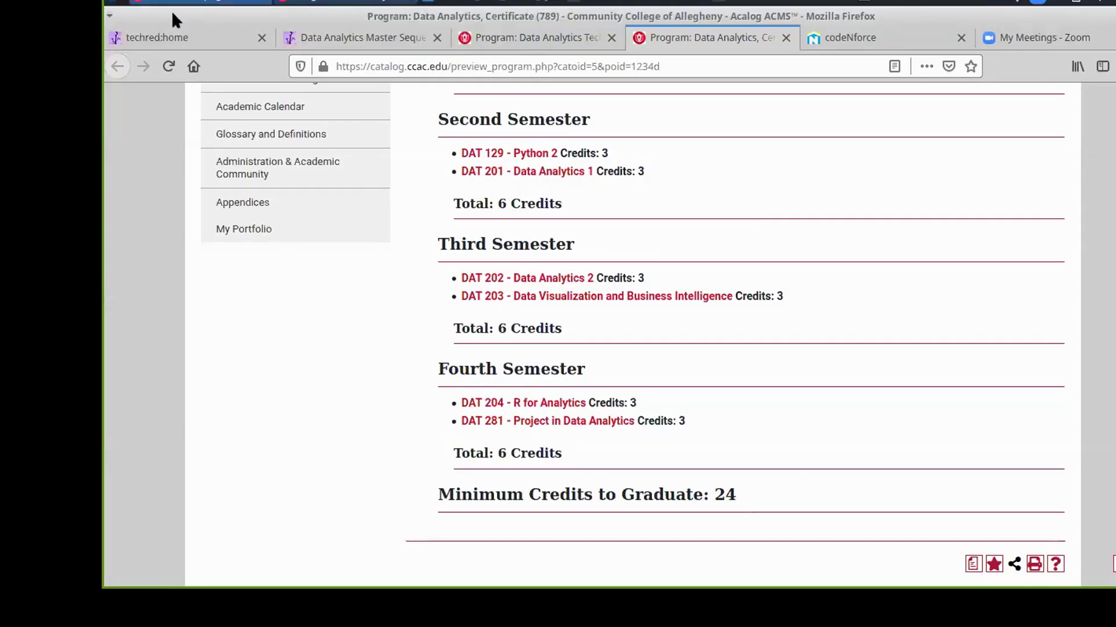
Go to the Data Analytics Master Sequence page and open the Course syllabus in a new tab
click(231, 35)
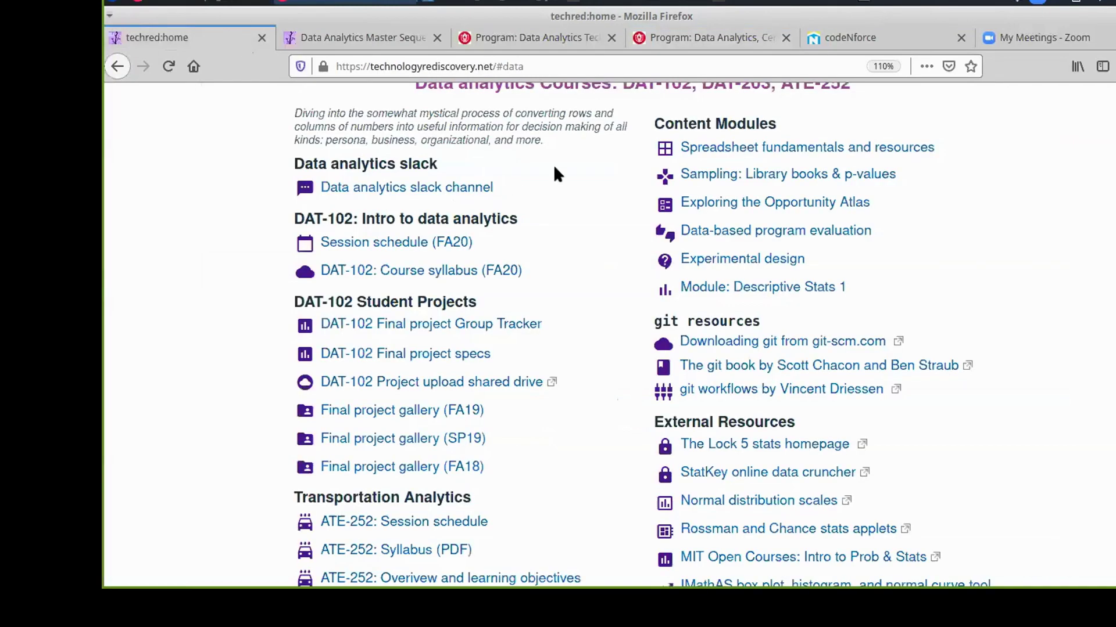
scroll(553, 165, up, 3)
click(384, 37)
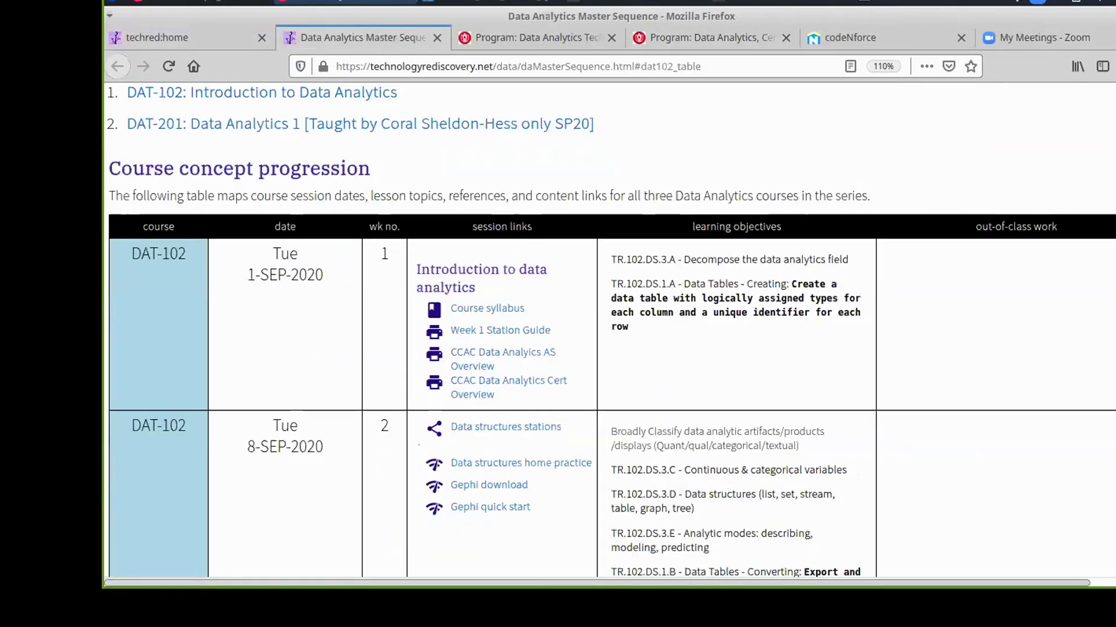
middle_click(514, 308)
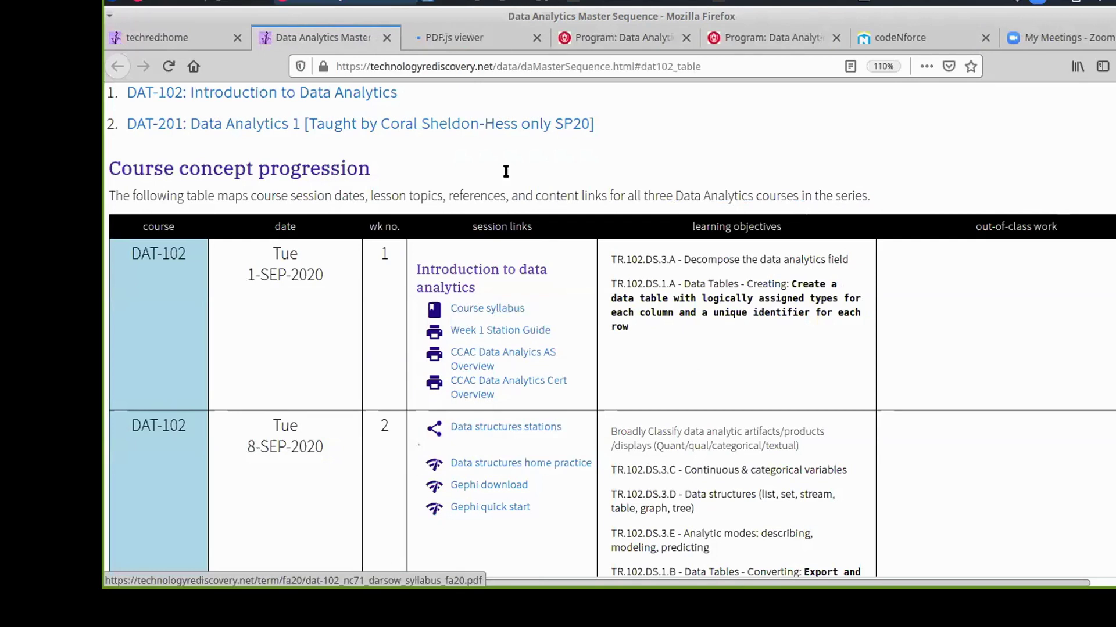
Read through the DAT-102 syllabus PDF, briefly selecting the CCAC CIT department contact line
click(488, 39)
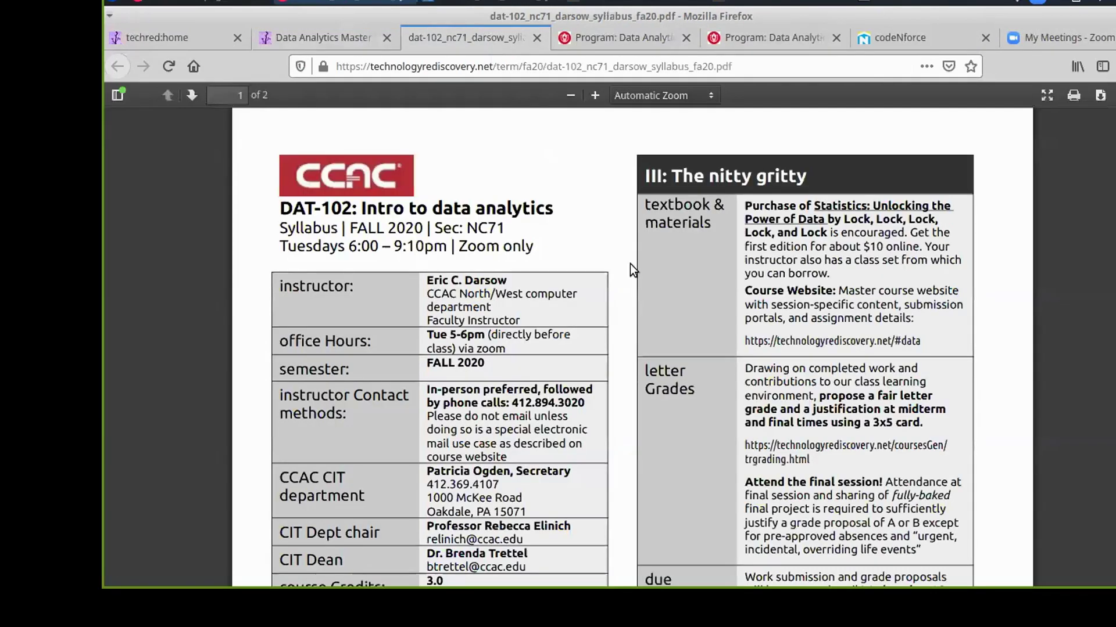
scroll(630, 273, down, 5)
scroll(631, 274, down, 5)
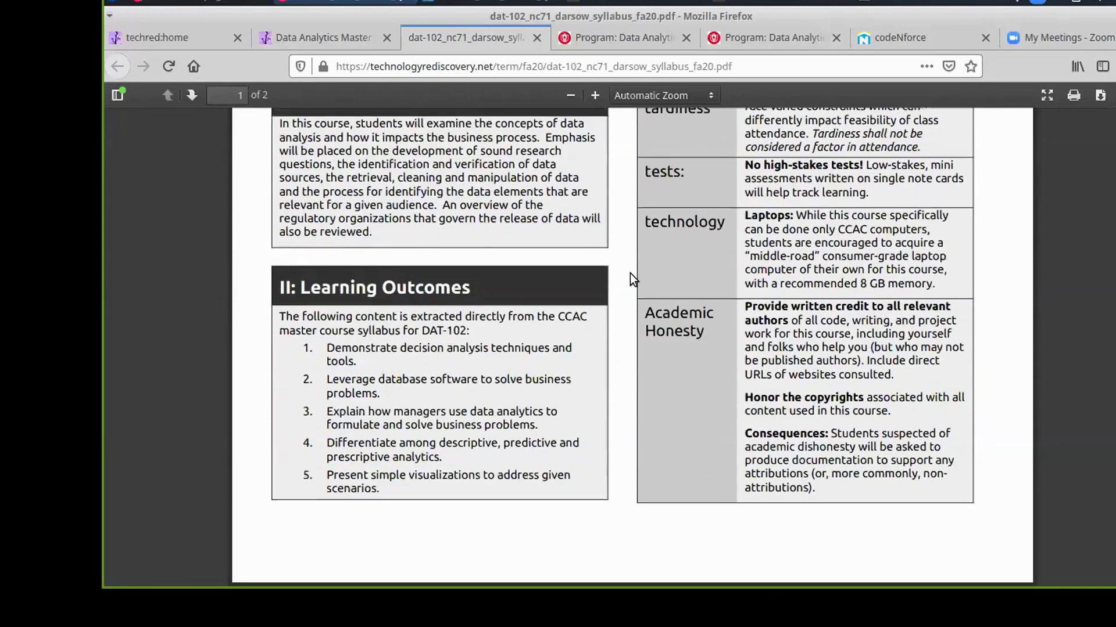
scroll(397, 262, up, 2)
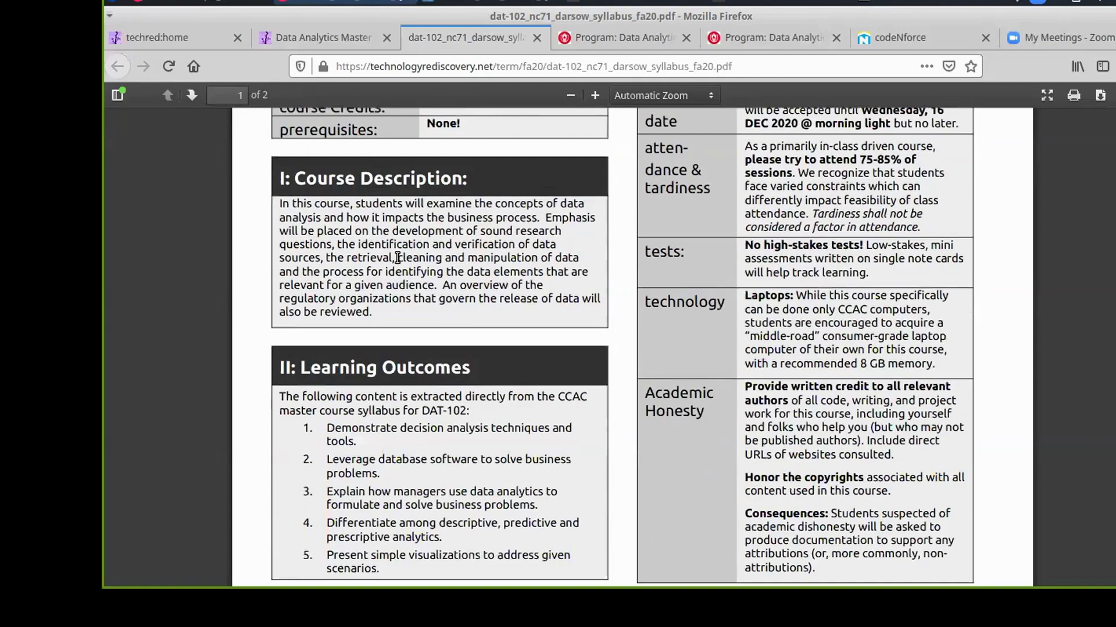
scroll(397, 258, down, 1)
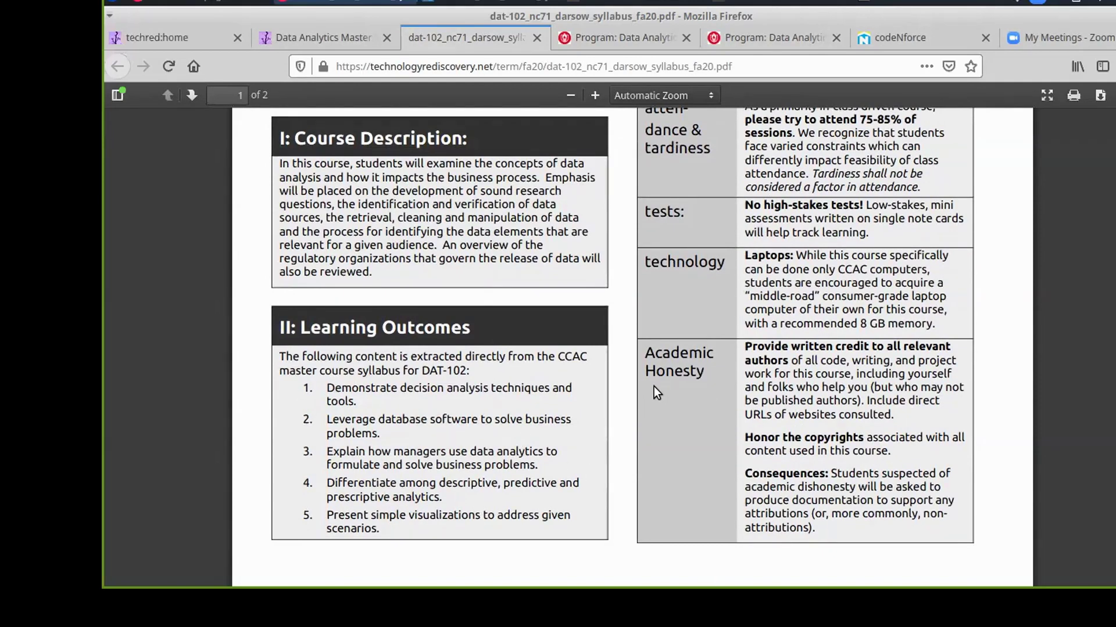
scroll(654, 386, up, 2)
scroll(654, 385, up, 10)
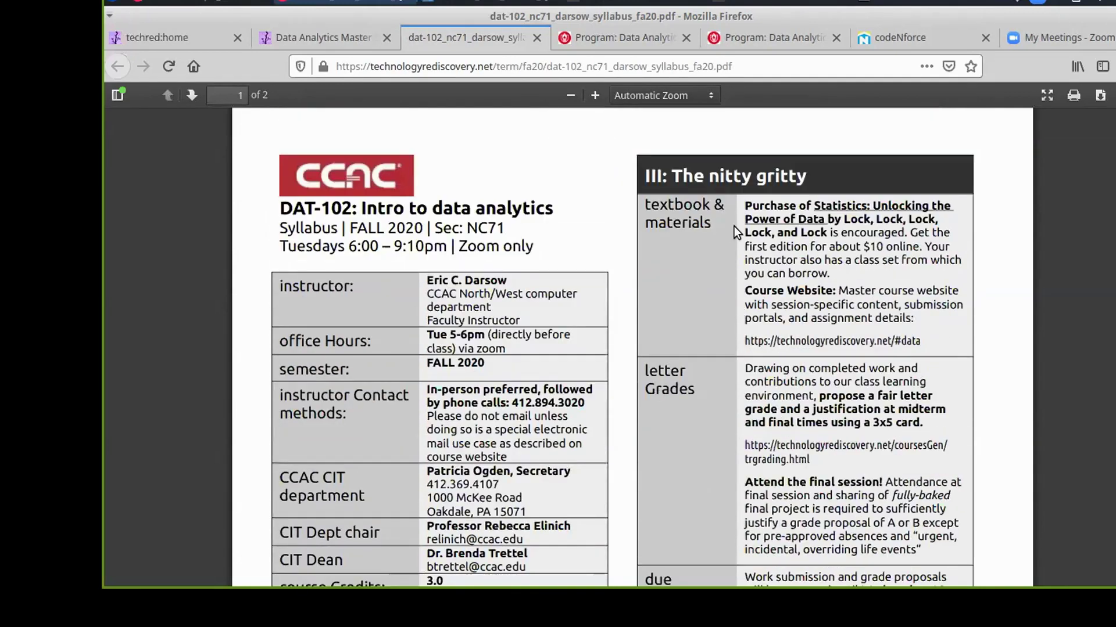
scroll(734, 228, down, 3)
scroll(733, 228, up, 2)
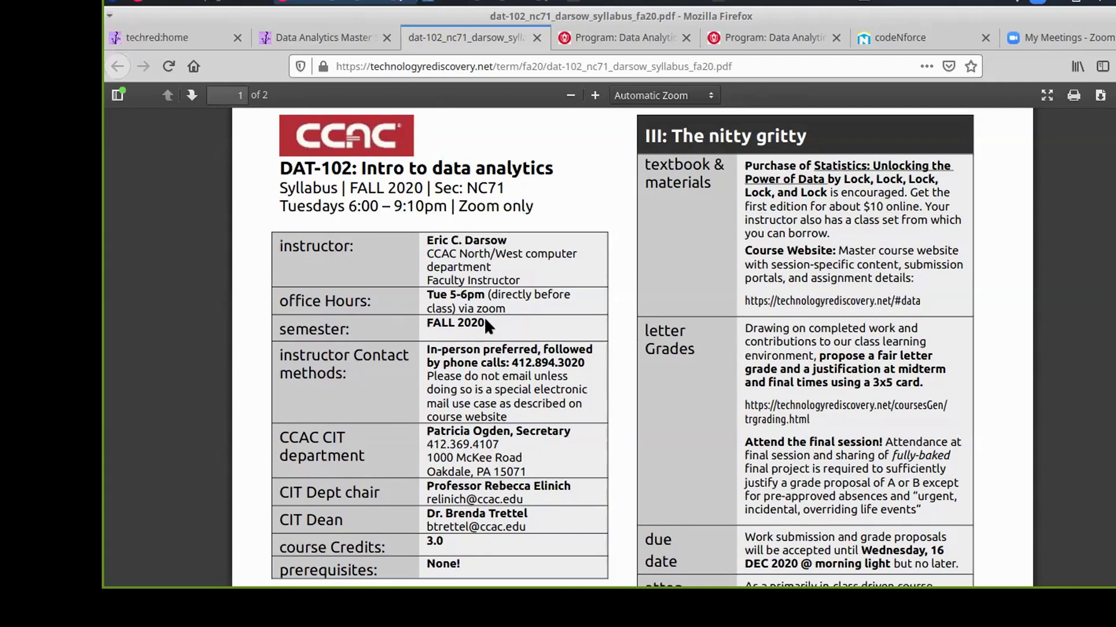
scroll(485, 320, down, 2)
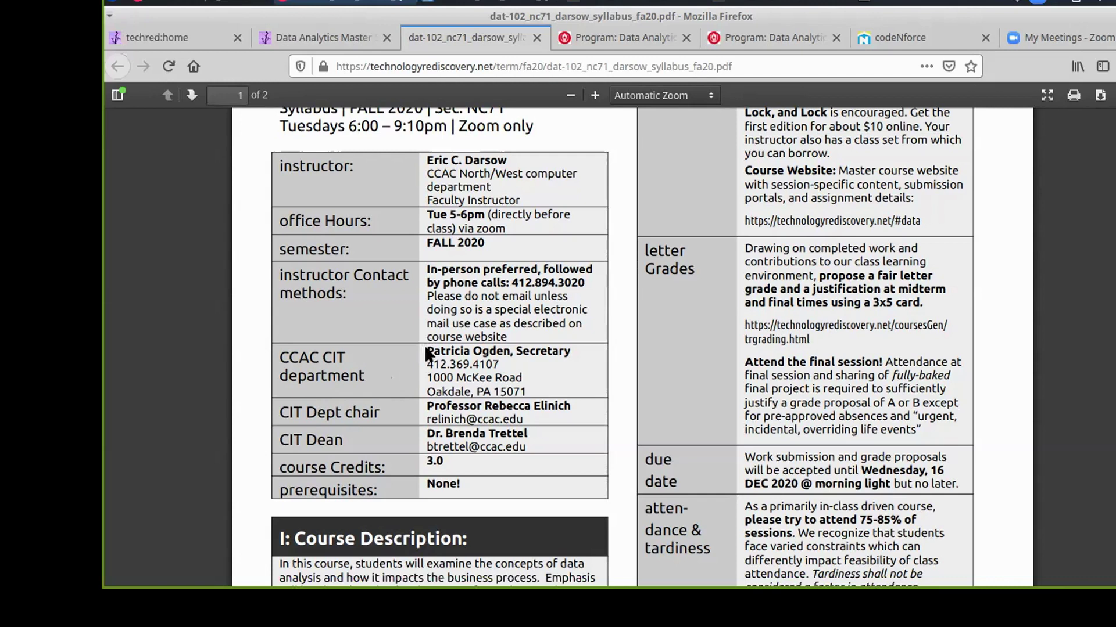
drag(423, 348, 560, 343)
click(561, 349)
Scroll the syllabus once more, then return to the Master Sequence course table
scroll(691, 328, up, 3)
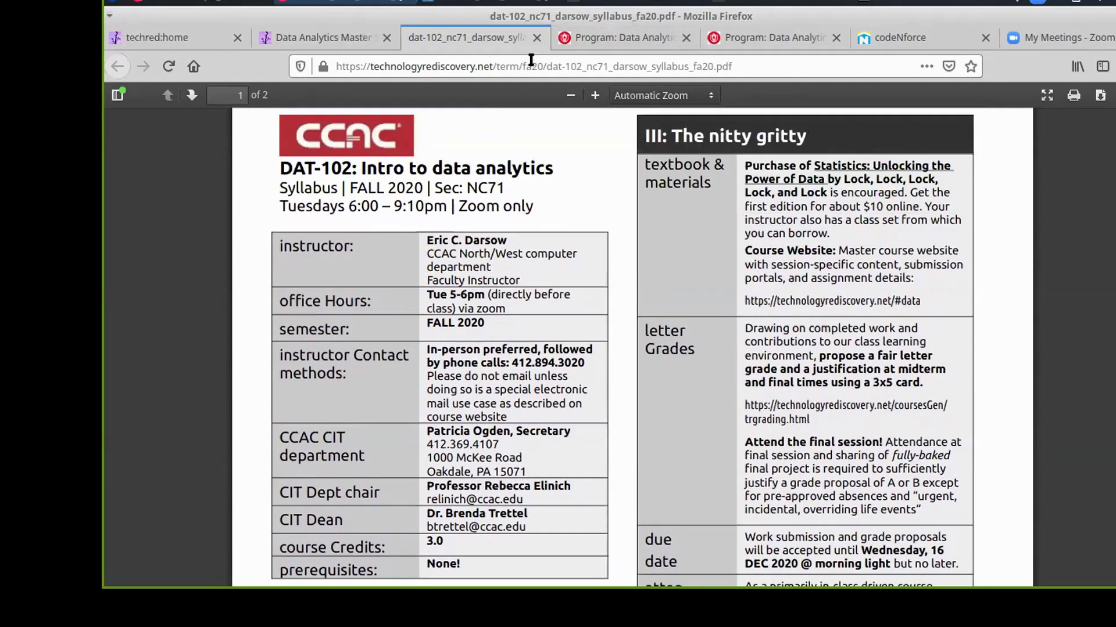
scroll(848, 340, down, 6)
scroll(848, 340, down, 2)
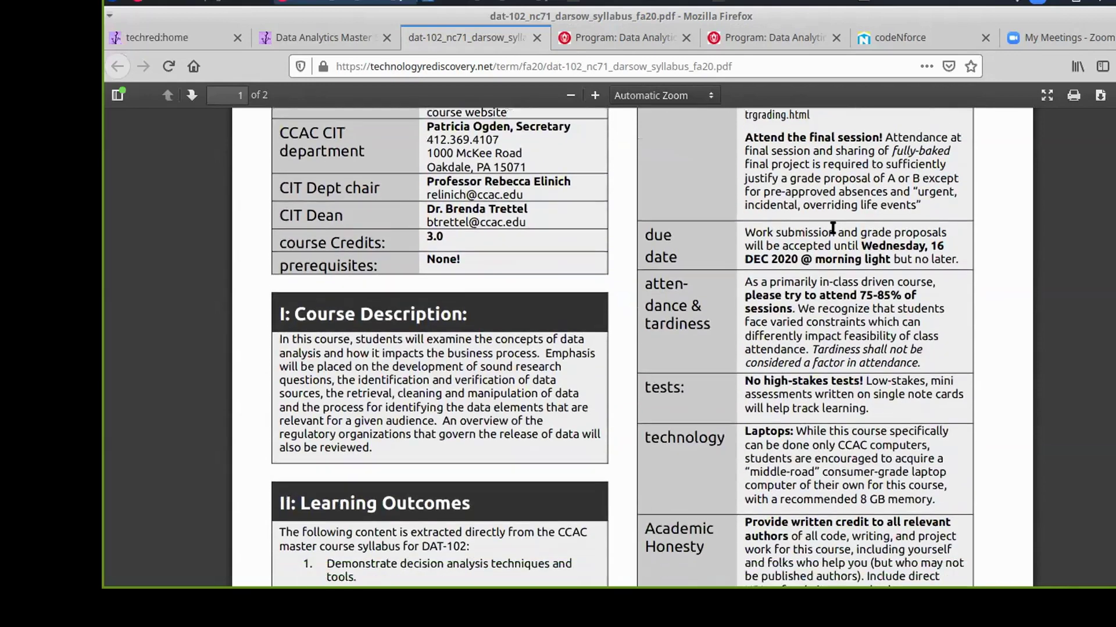
scroll(918, 248, up, 3)
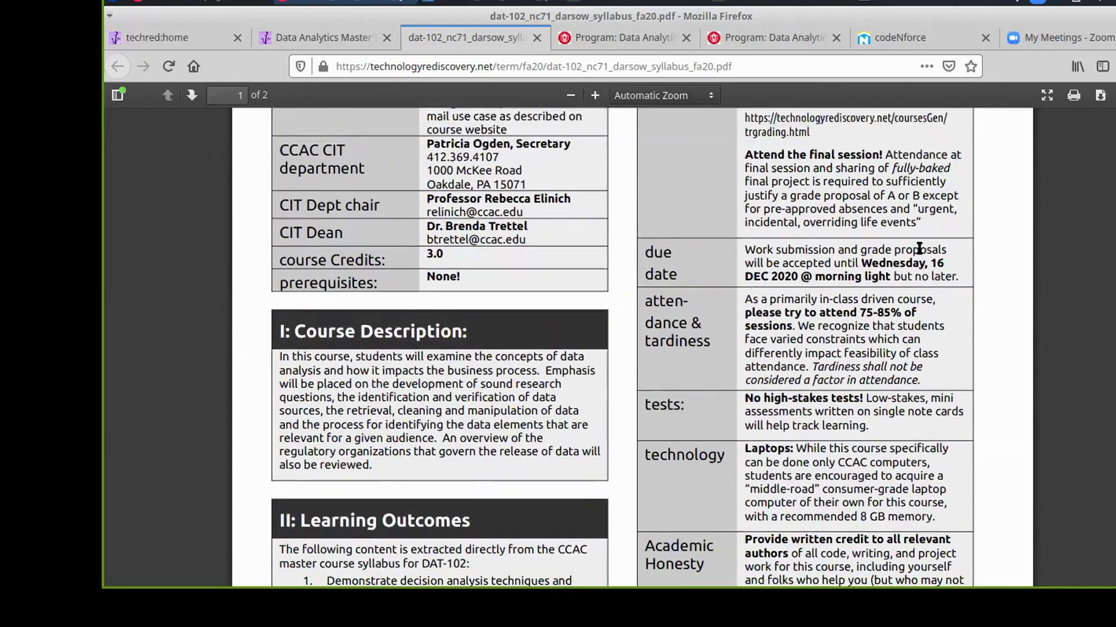
click(364, 38)
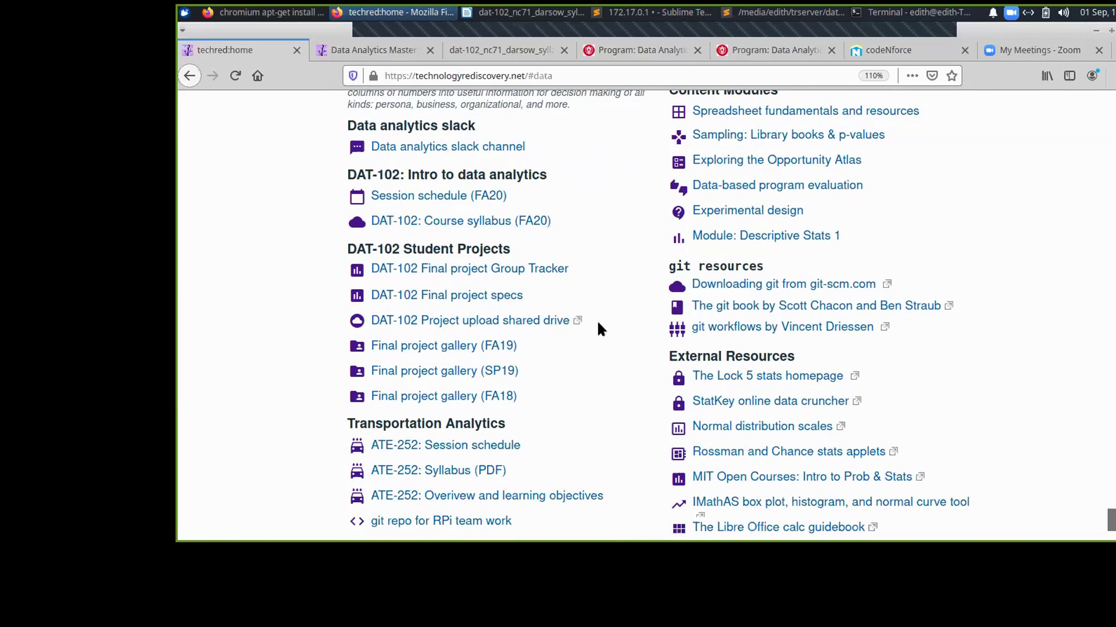
Scroll to External Resources and open the StatKey online data cruncher in a new tab
scroll(583, 324, down, 9)
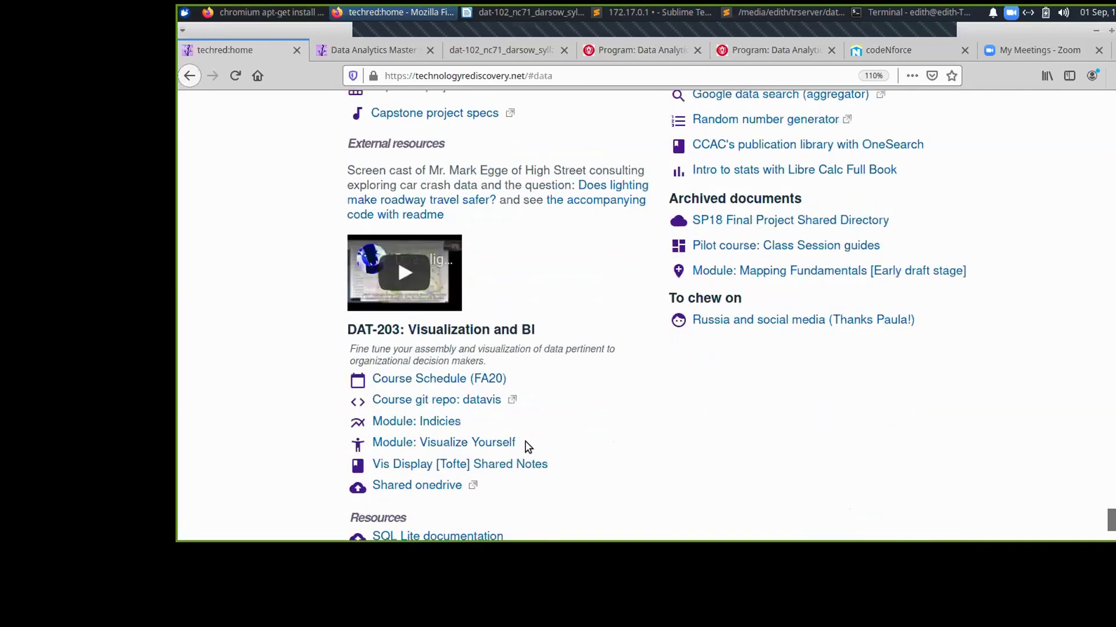
scroll(527, 447, up, 7)
scroll(525, 448, up, 2)
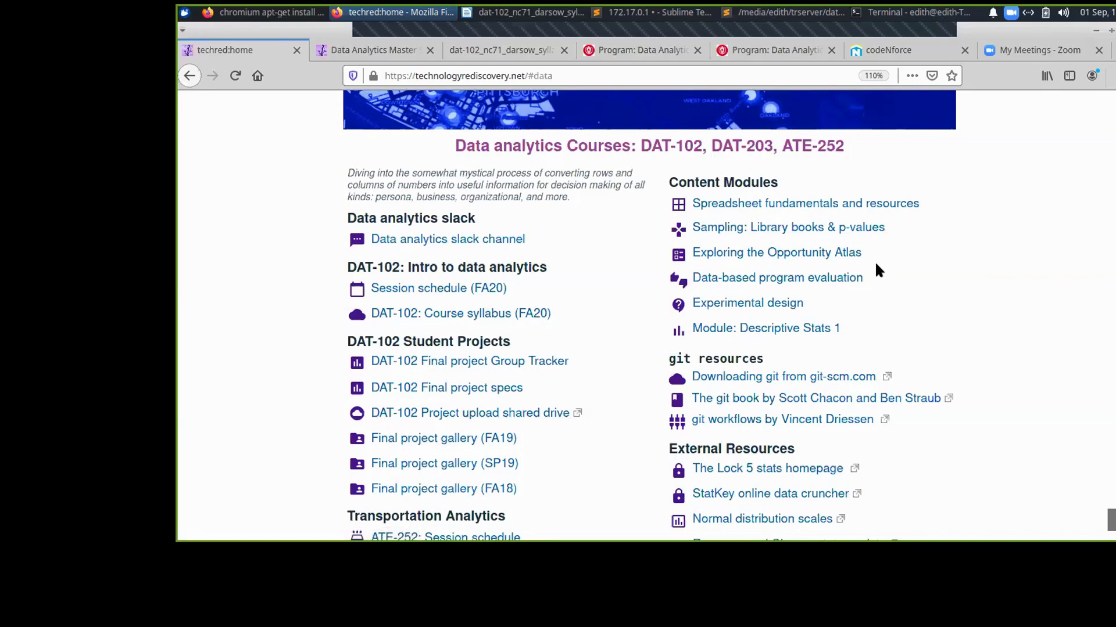
scroll(873, 260, down, 2)
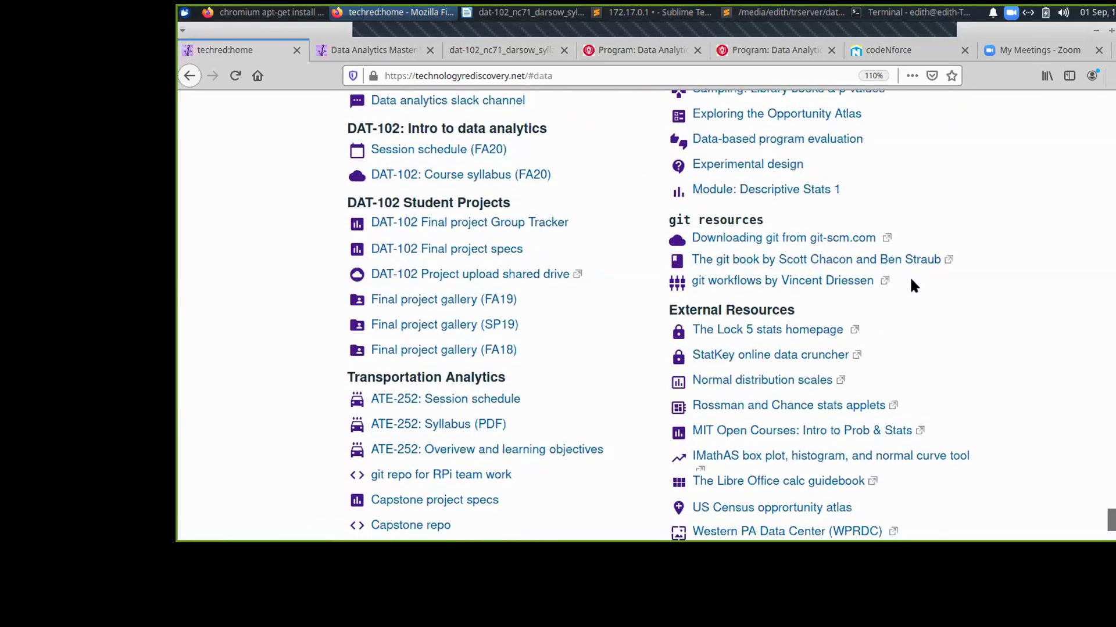
scroll(957, 284, down, 2)
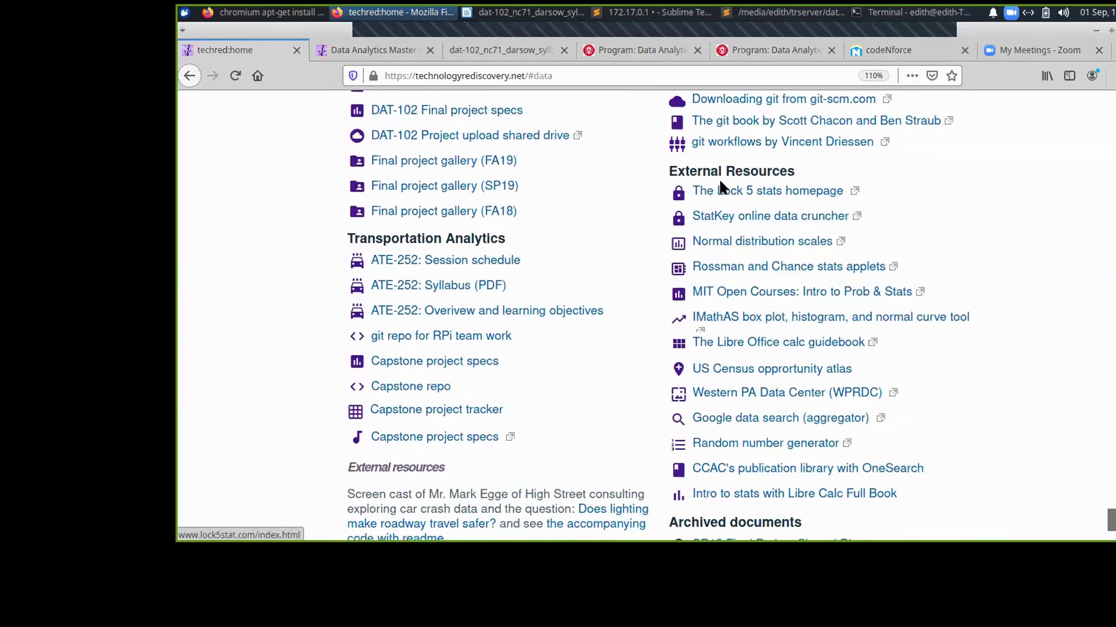
middle_click(722, 217)
In the StatKey tab, open CI for Single Mean and load the BodyTemp50 dataset
click(352, 57)
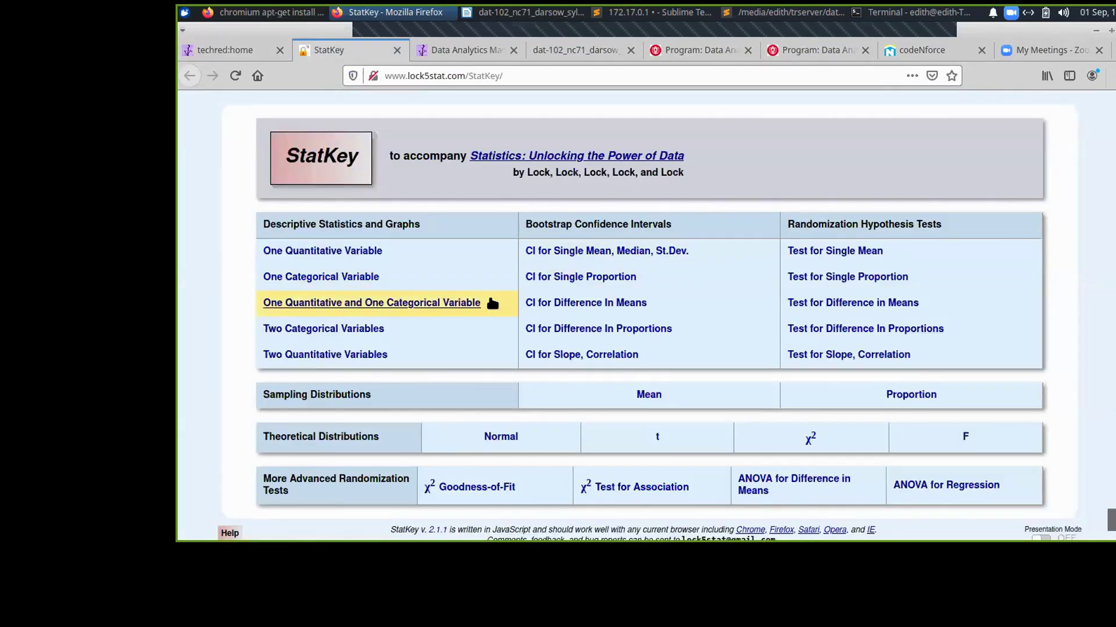
scroll(492, 303, down, 1)
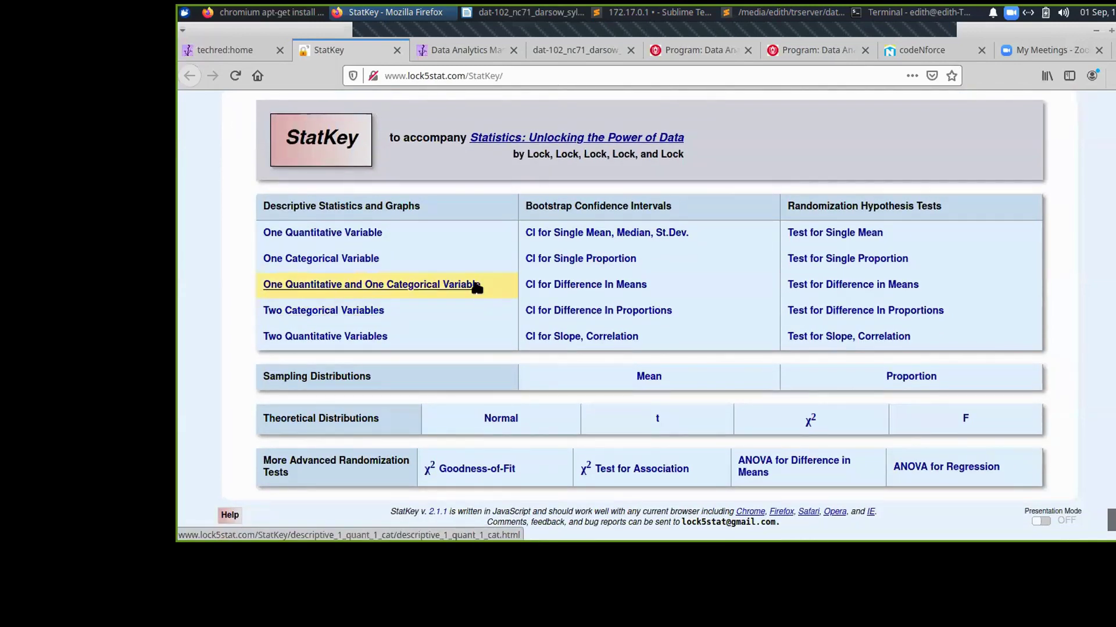
click(592, 233)
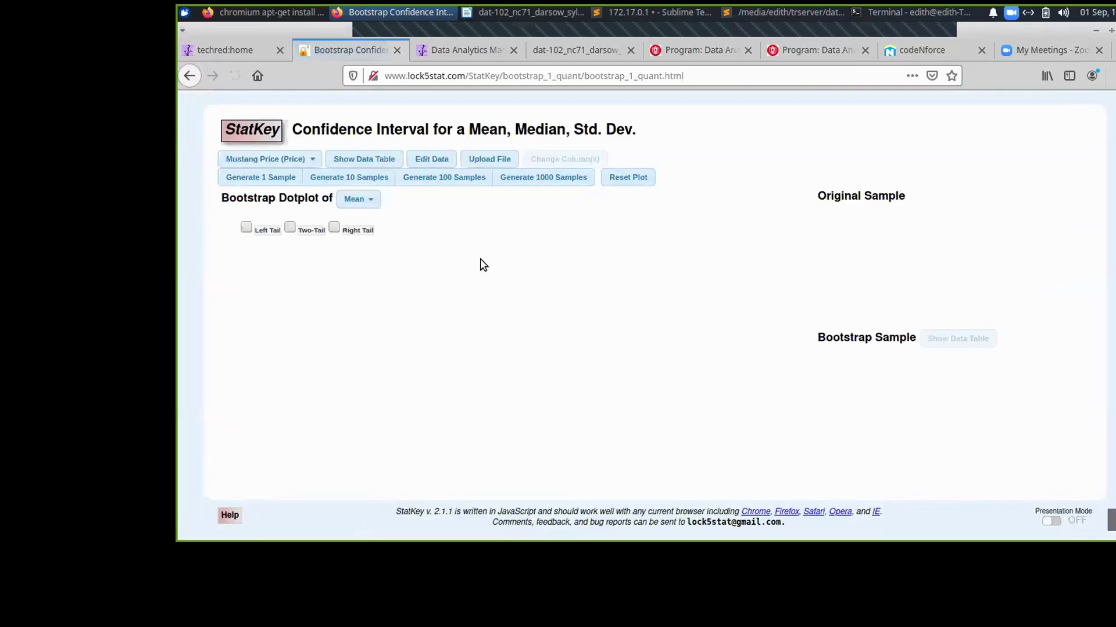
click(314, 162)
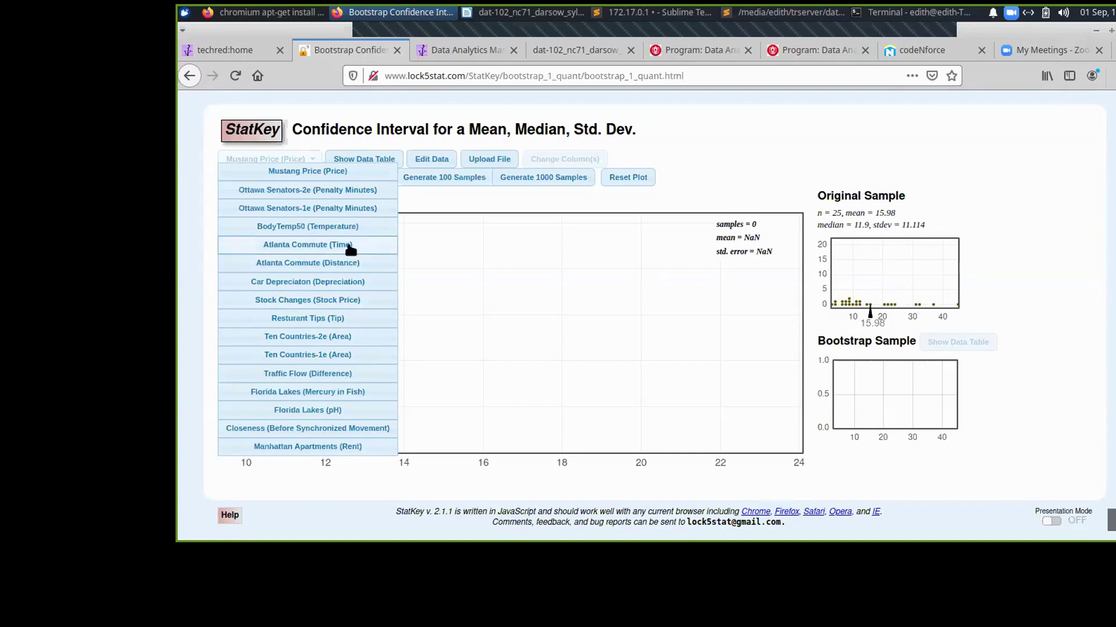
click(321, 230)
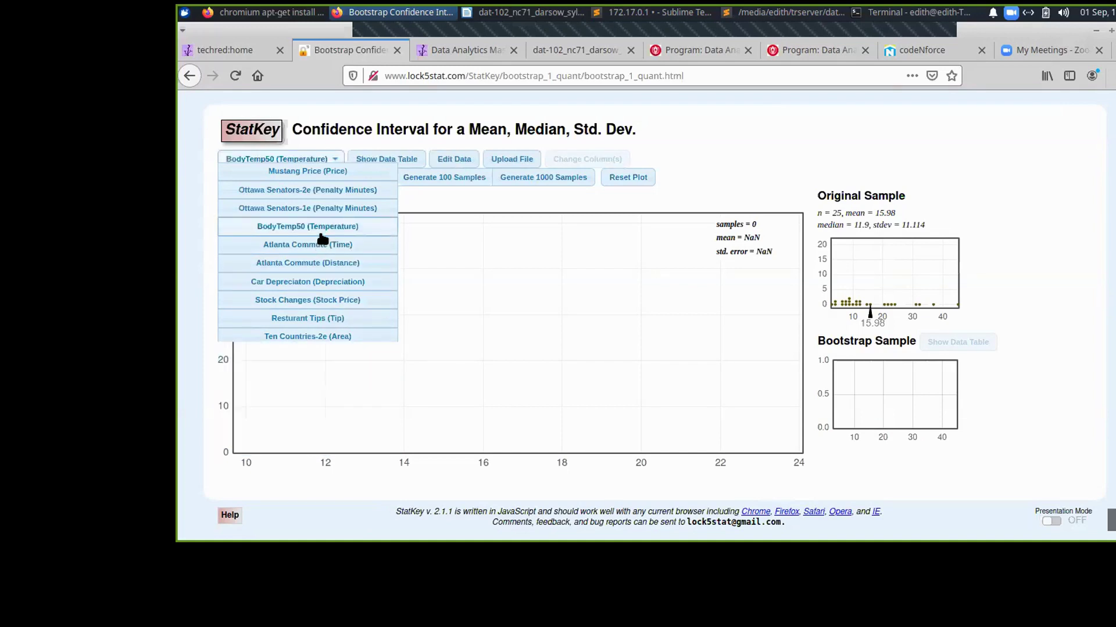
Switch to the Atlanta Commute (Distance) dataset and check its raw Distance values table
click(297, 154)
click(337, 266)
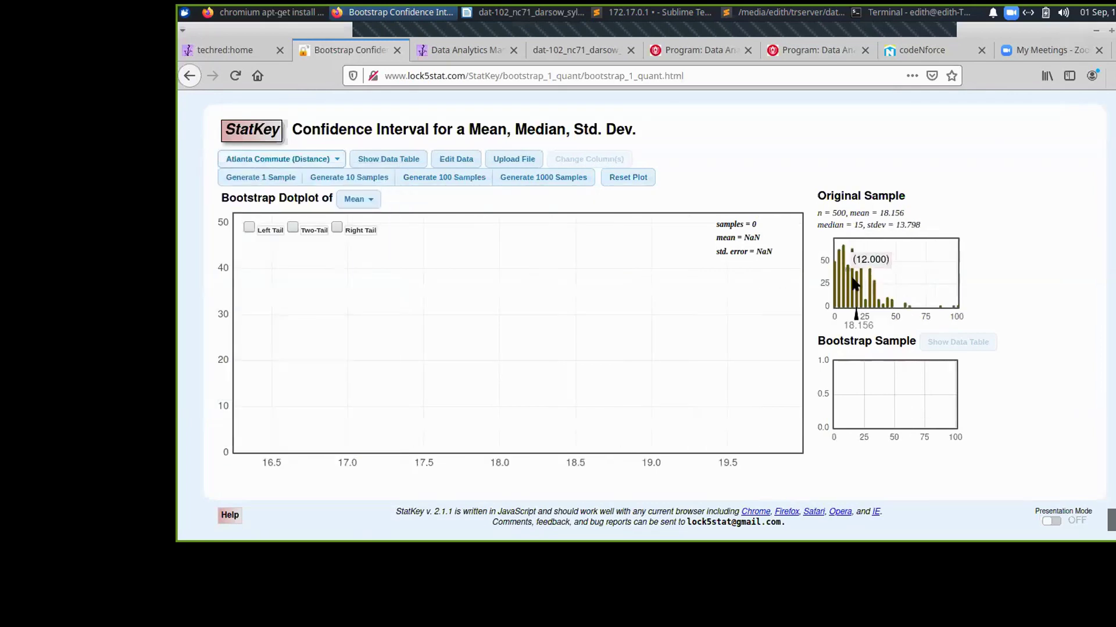
click(416, 159)
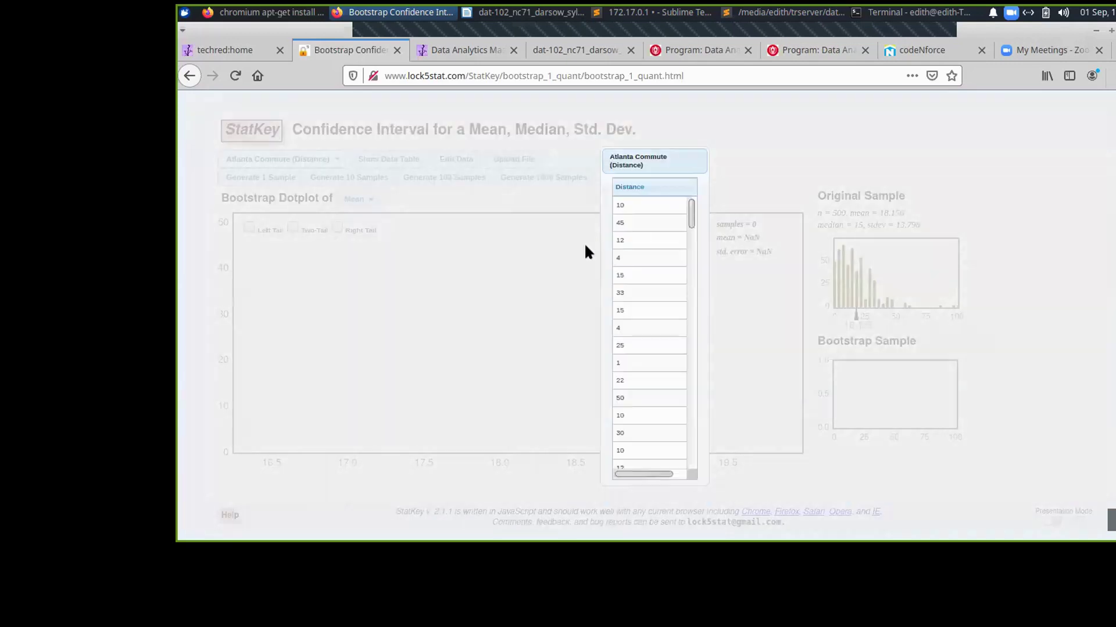
drag(691, 207, 720, 436)
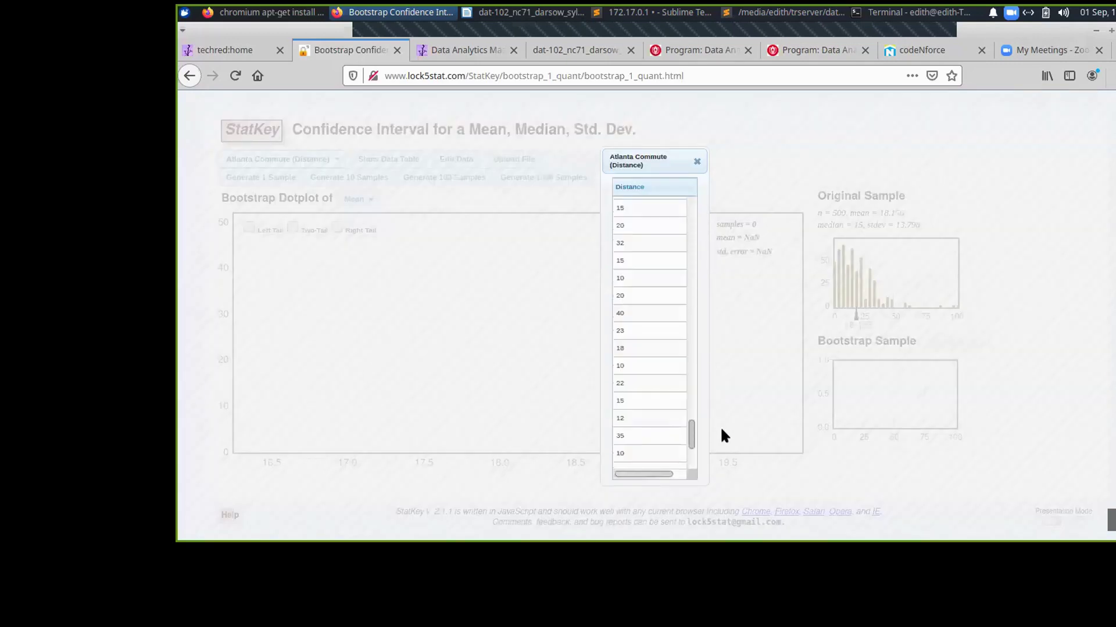
click(696, 162)
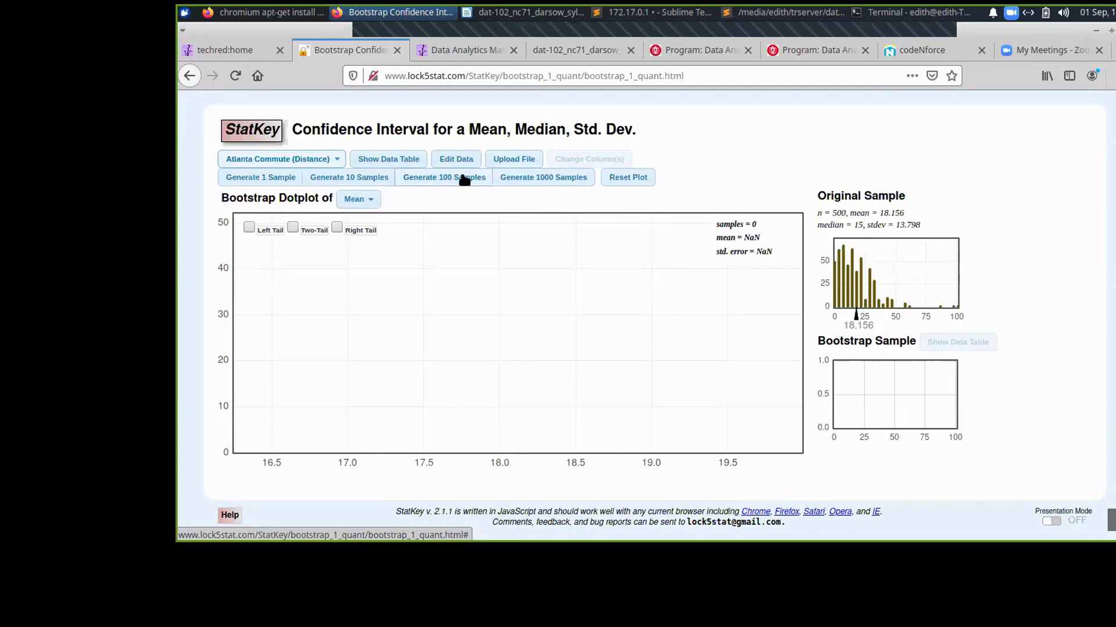
Generate 300 bootstrap means, try Left Tail, Two-Tail and Right Tail cutoffs, then go back
click(464, 179)
click(463, 180)
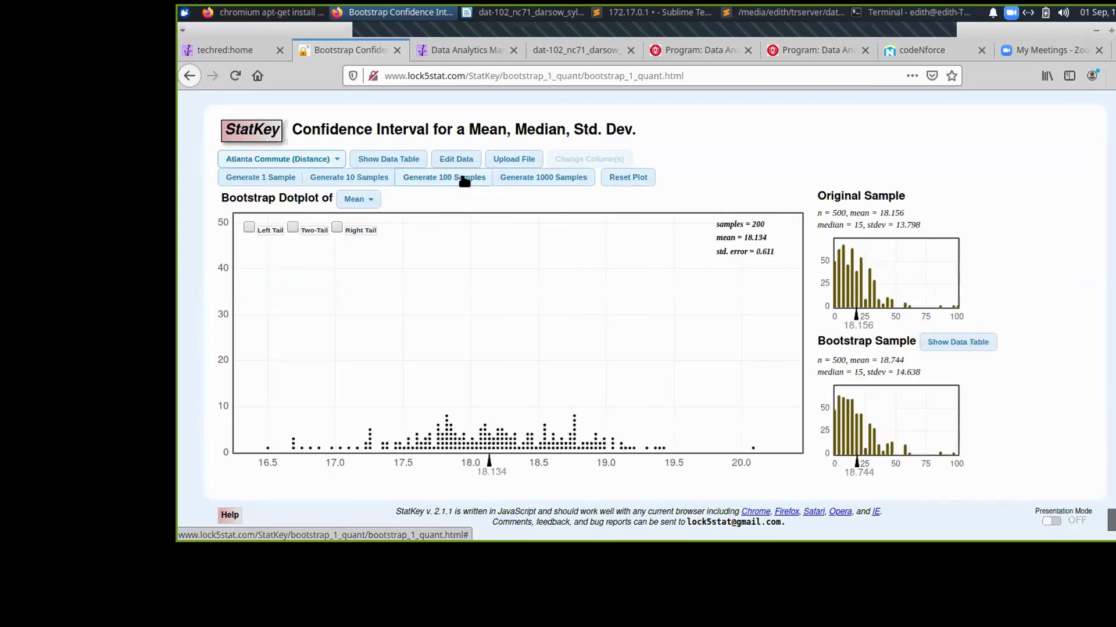
click(464, 181)
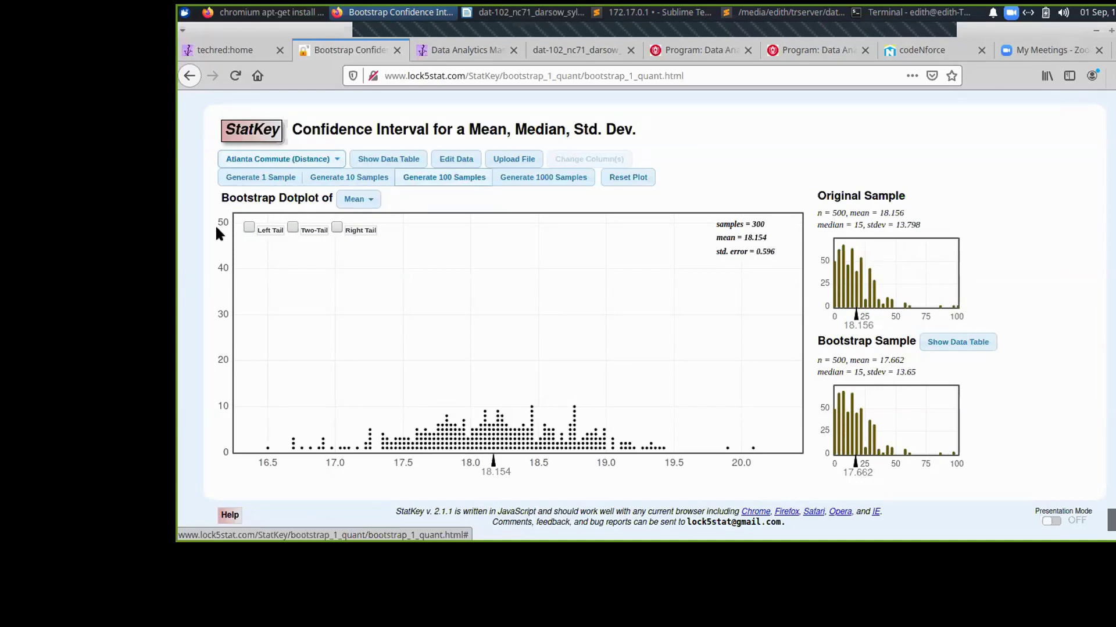
click(263, 229)
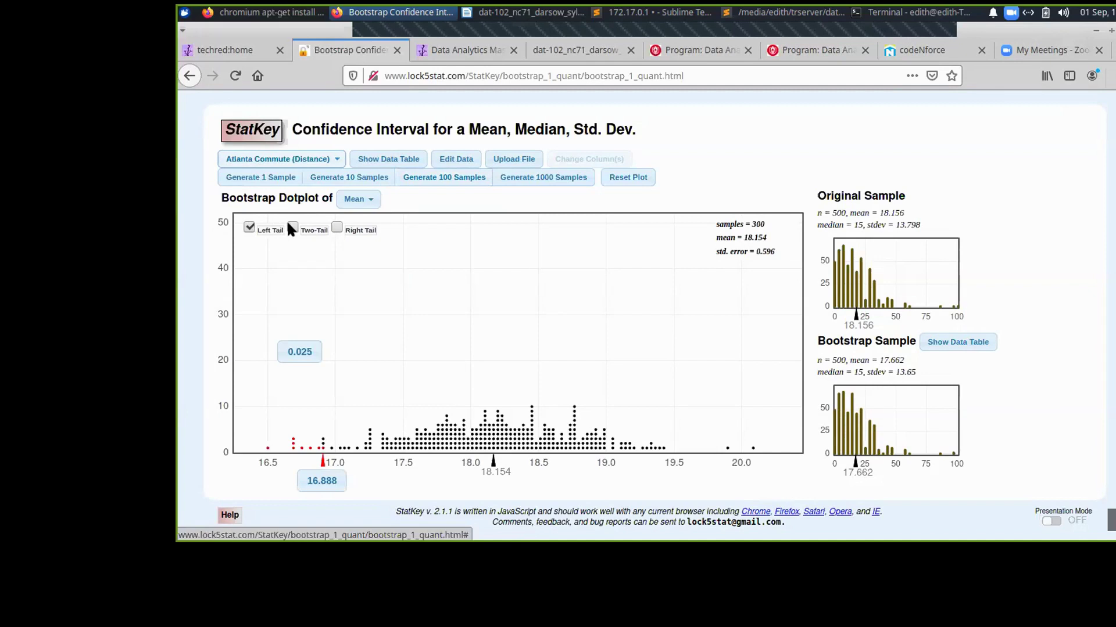
click(299, 228)
click(337, 228)
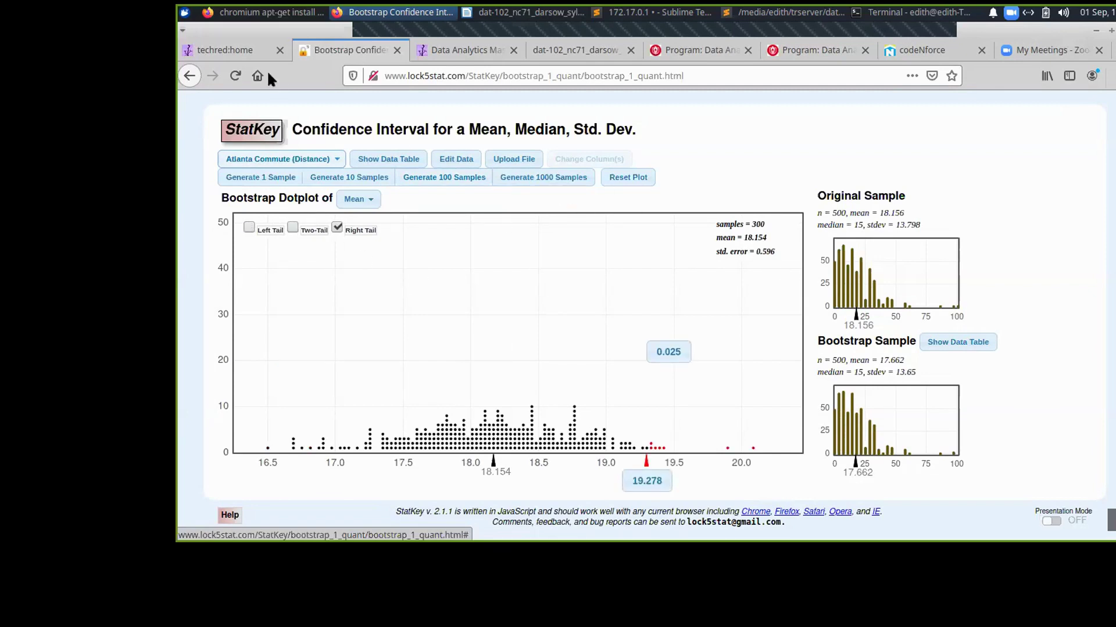
click(186, 76)
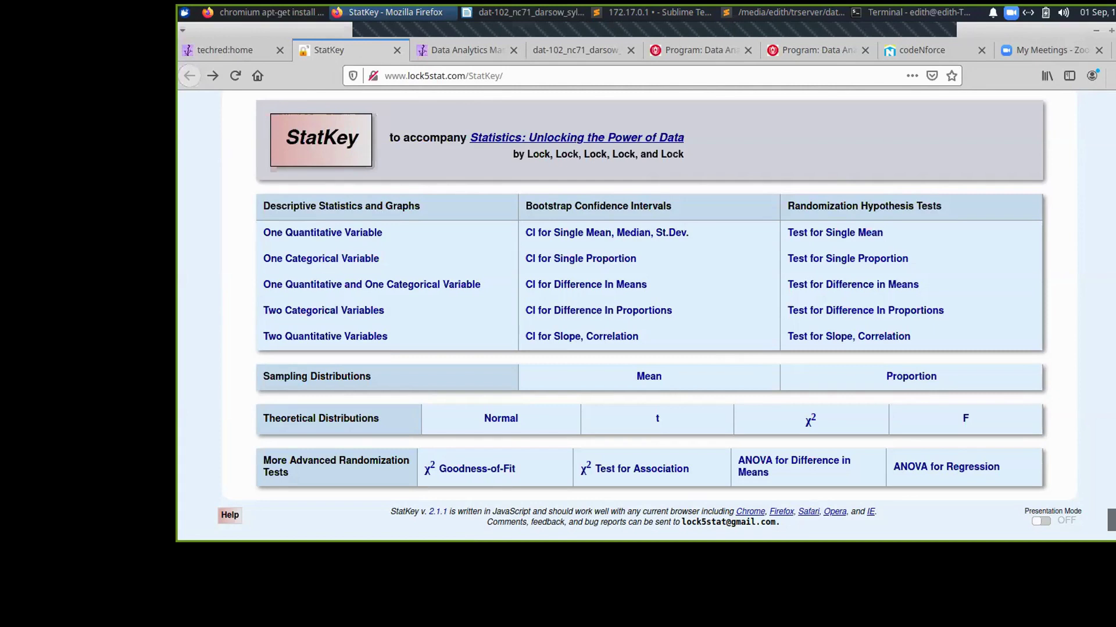
Visit the Lock 5 stats homepage from the techred:home tab, then return to the top of the course page
click(224, 49)
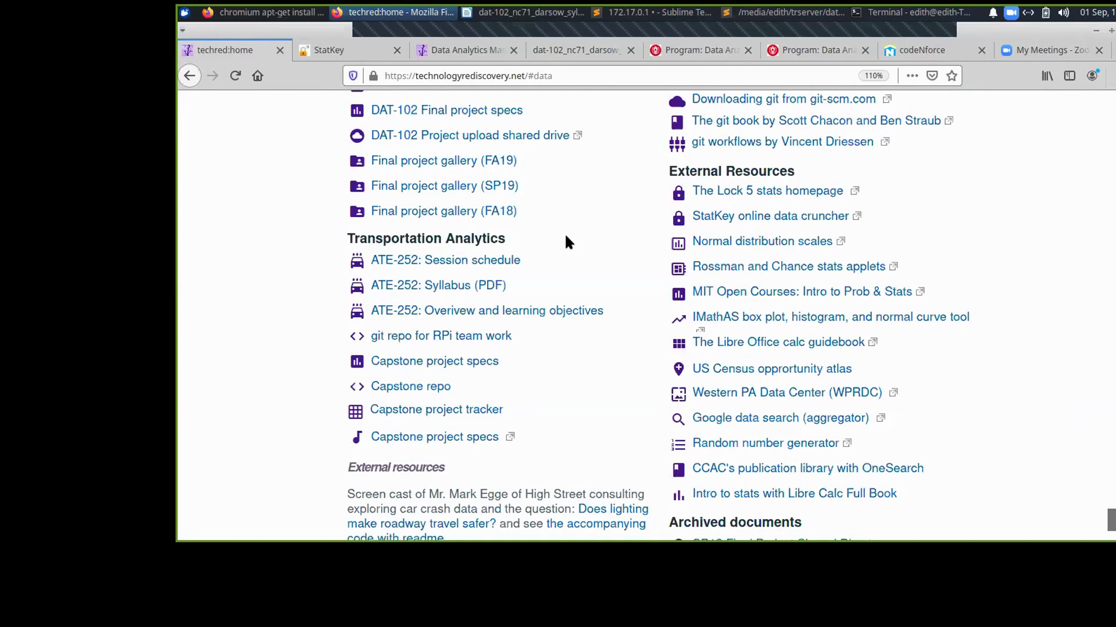
click(731, 195)
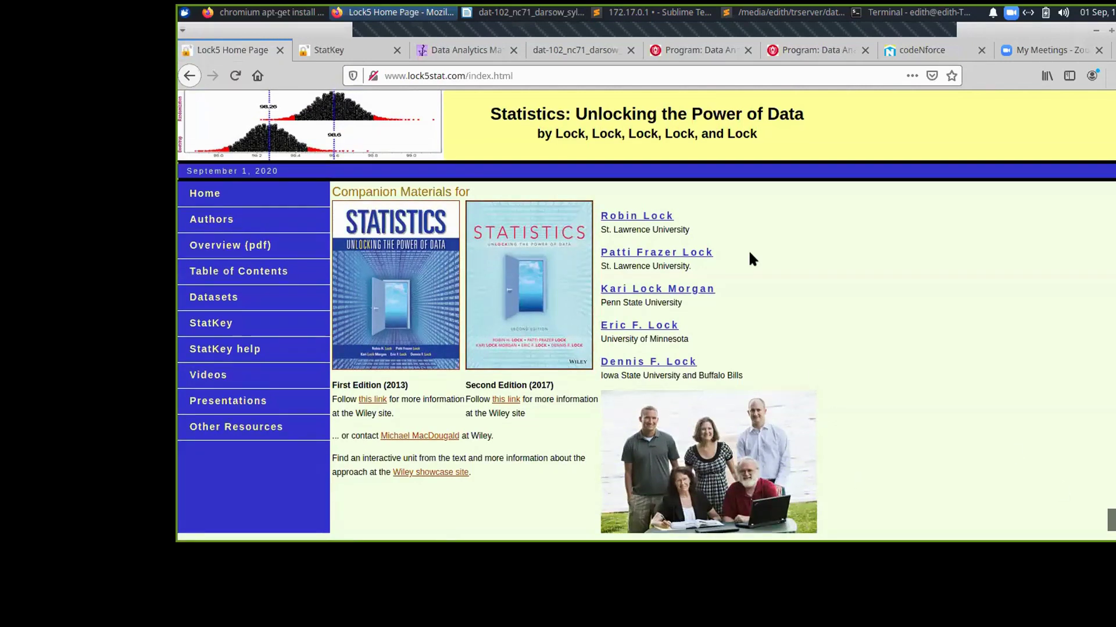
click(190, 76)
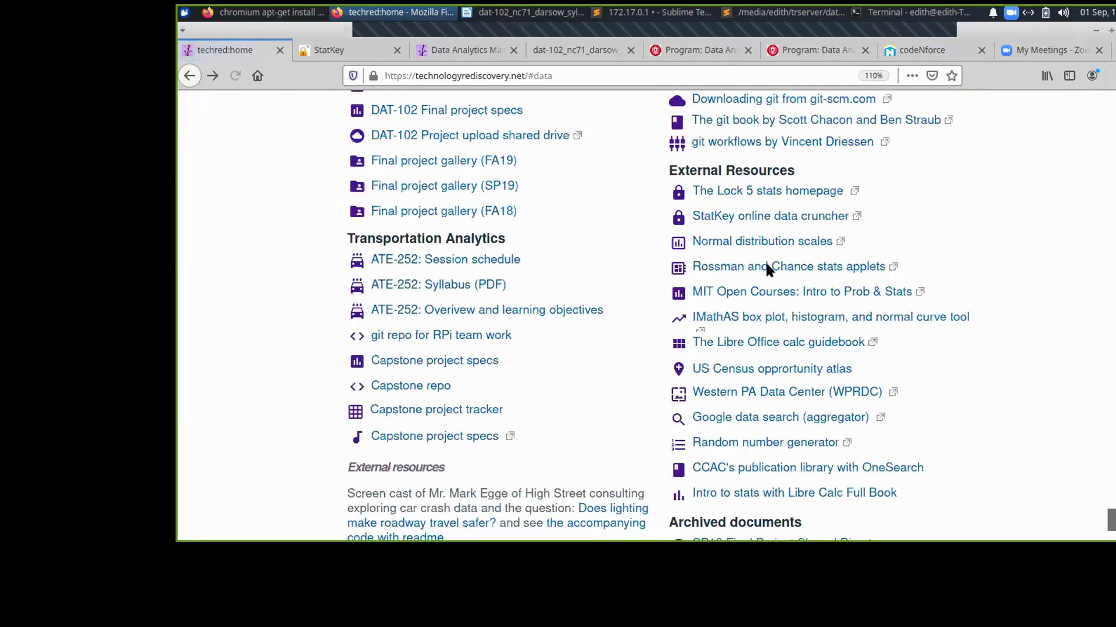
scroll(946, 262, up, 5)
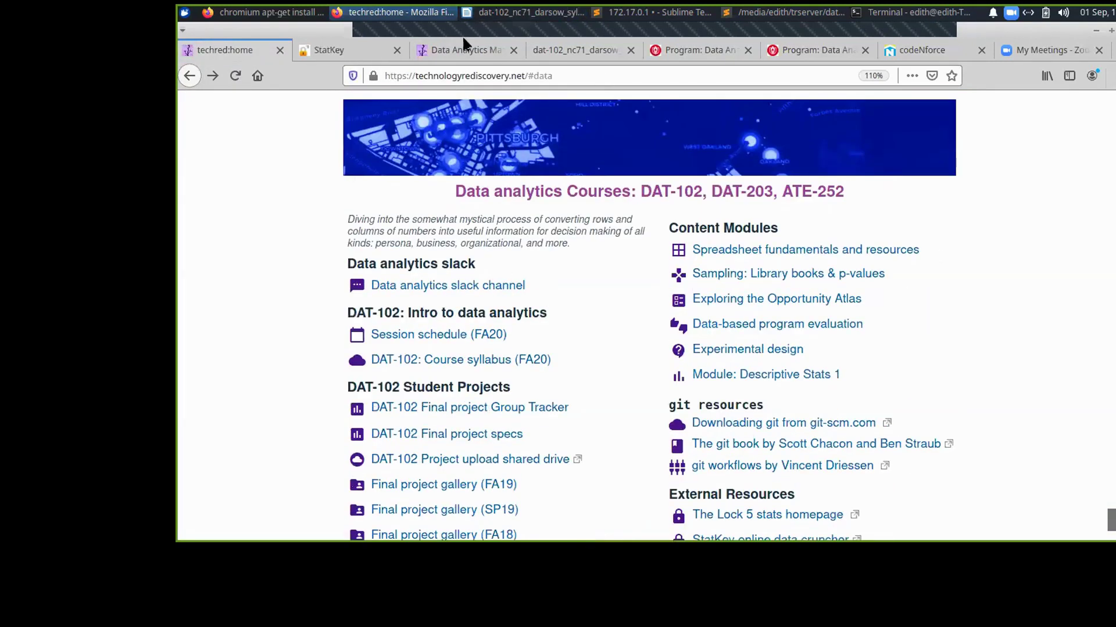
Show the Master Sequence table with DAT-102 sessions for 1, 8 and 15 SEP 2020
click(465, 50)
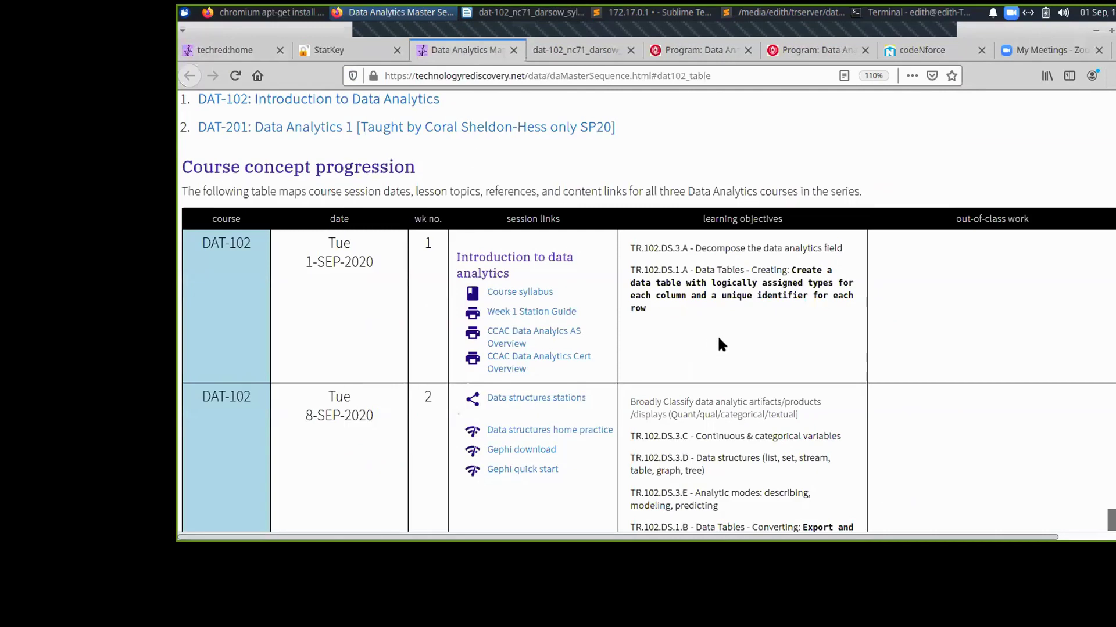
scroll(646, 330, down, 3)
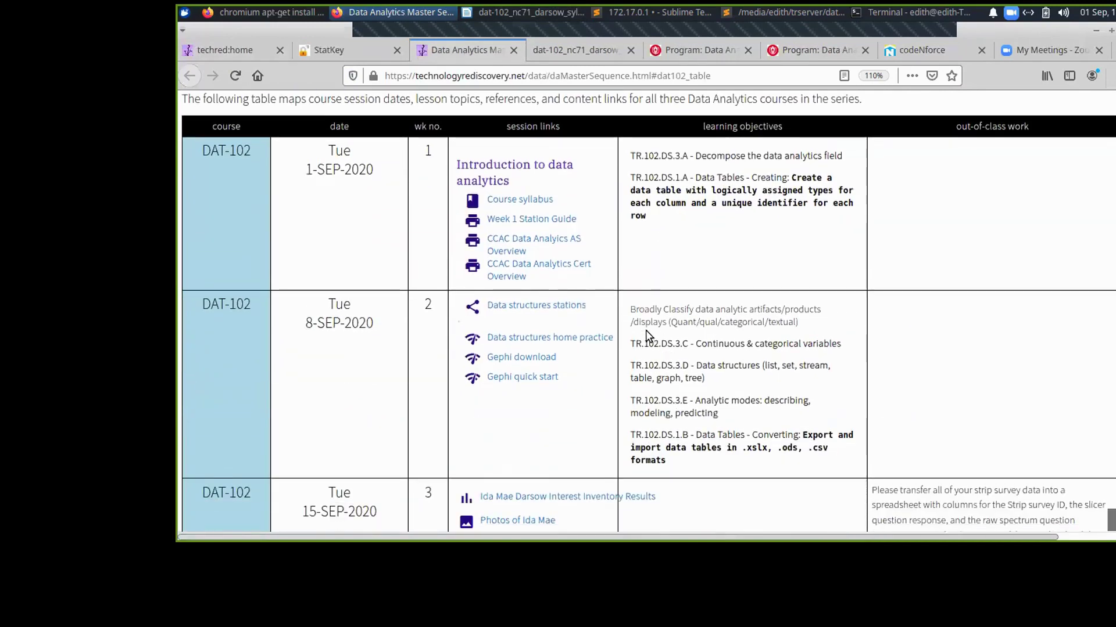